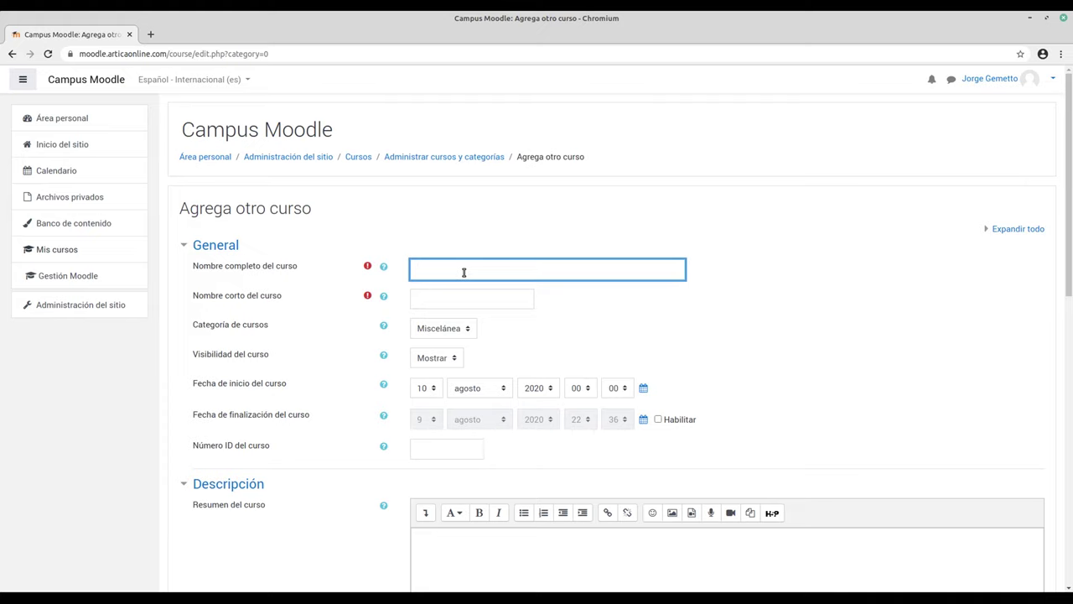
# Step: Name the new course "Moodle para centros culturales" with short name "Moodle", keeping the Miscelánea category
pyautogui.write('Moodle para centros culturales')
pyautogui.click(444, 303)
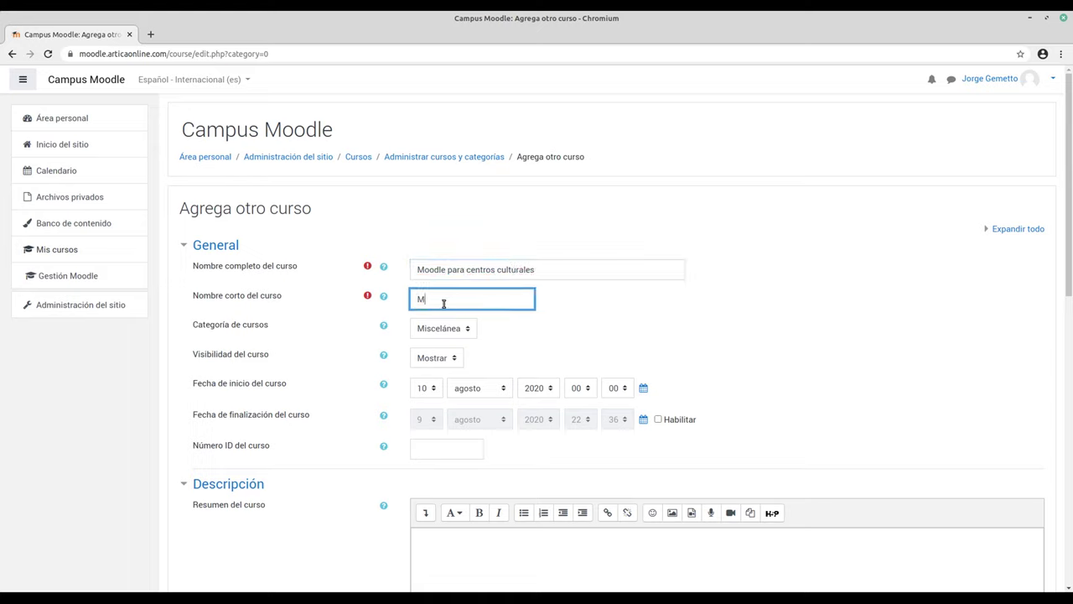
pyautogui.write('Moodle')
pyautogui.scroll(-1, 397, 301)
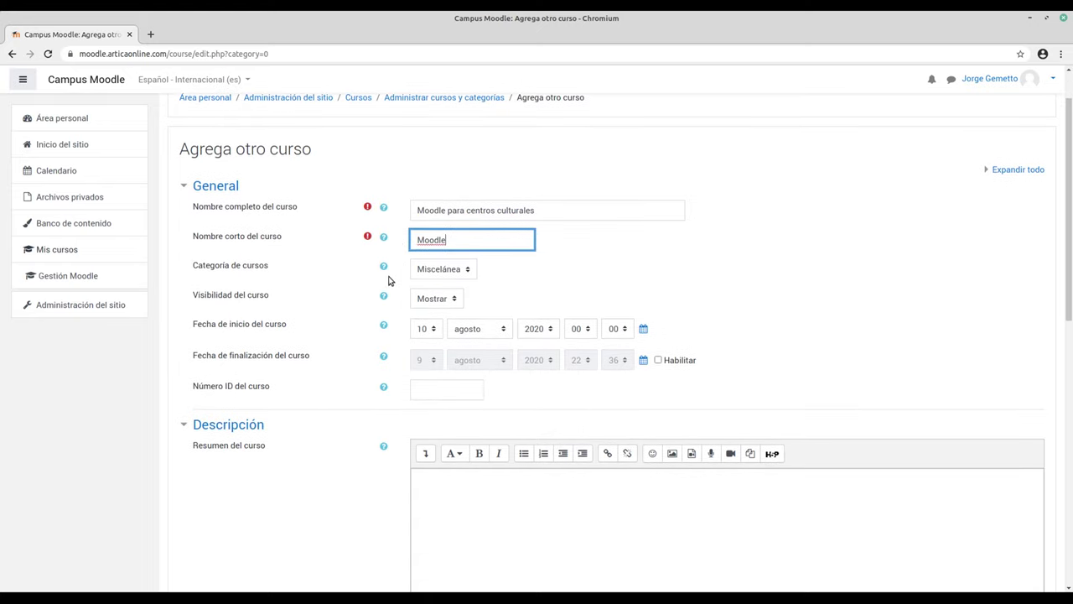
pyautogui.click(469, 270)
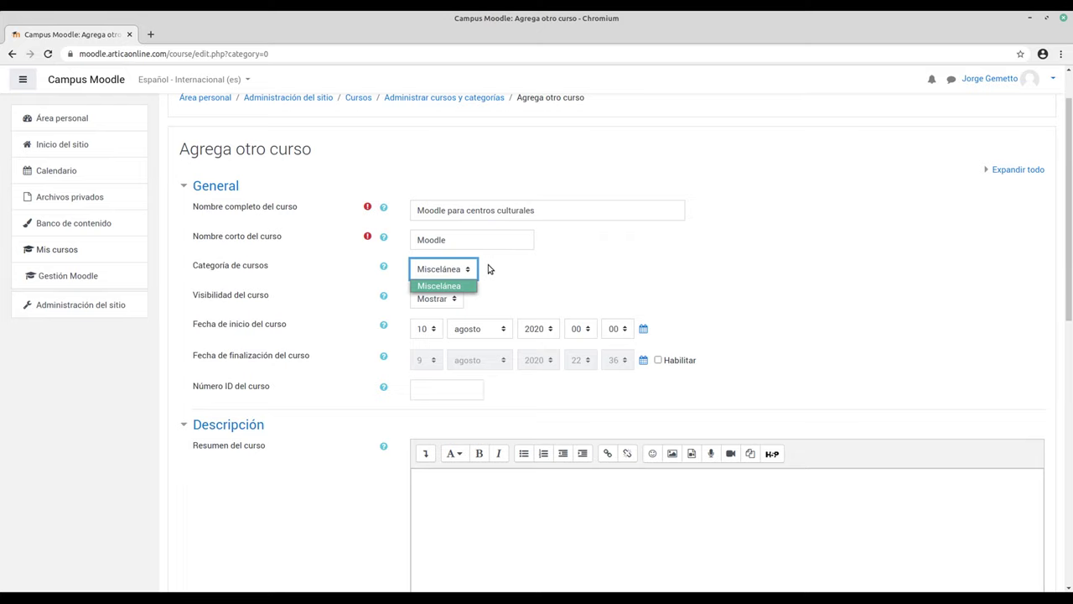
pyautogui.click(493, 267)
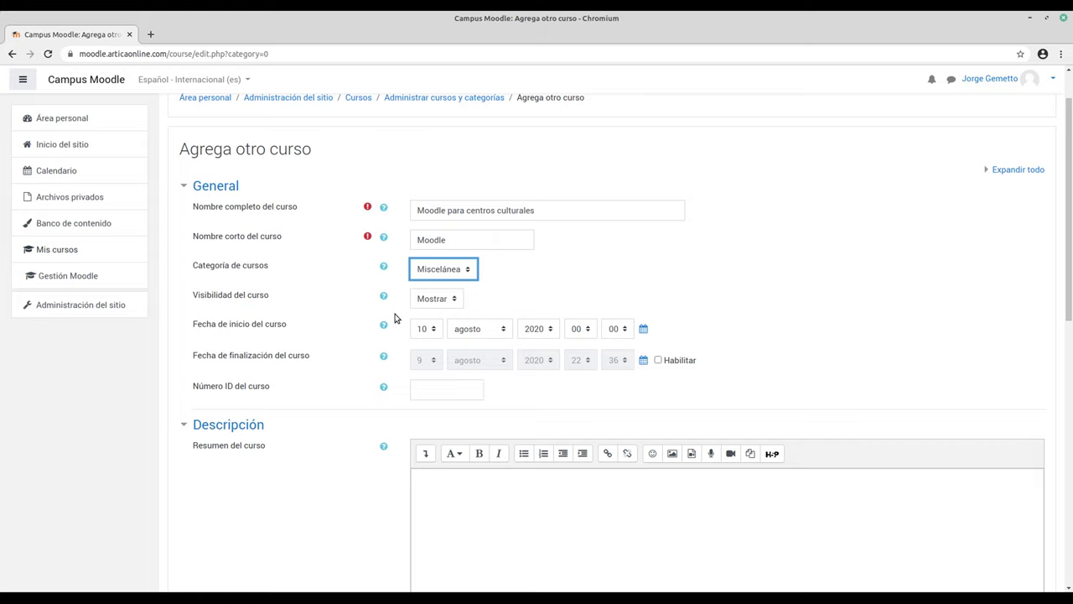
# Step: Enter the course summary "Curso en línea para la gestión de actividades educativas en línea."
pyautogui.scroll(-1, 394, 315)
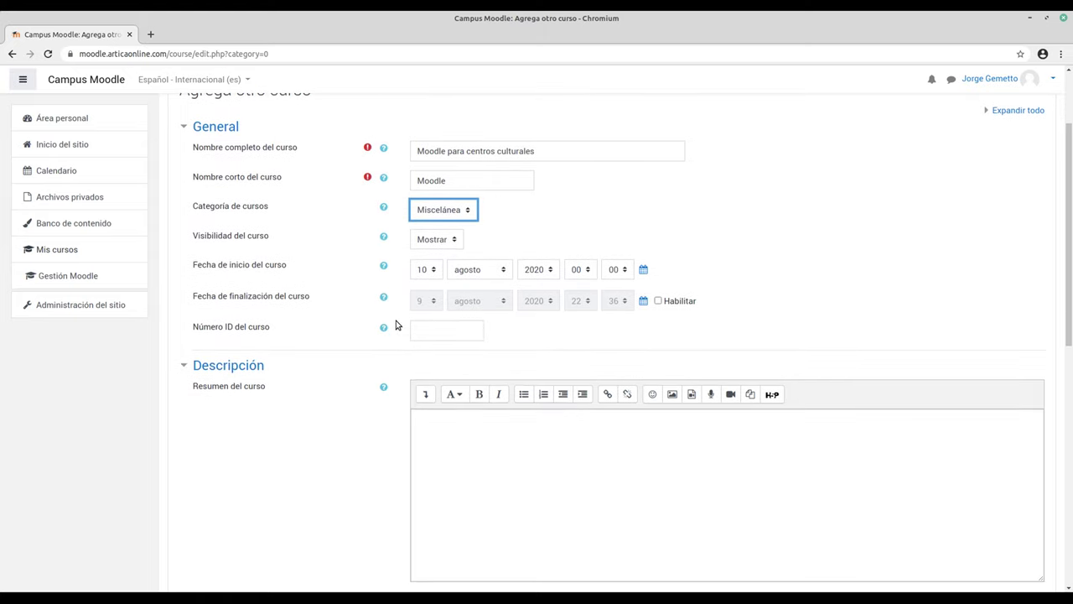
pyautogui.scroll(1, 396, 319)
pyautogui.scroll(-1, 396, 325)
pyautogui.scroll(-2, 351, 302)
pyautogui.scroll(-2, 350, 302)
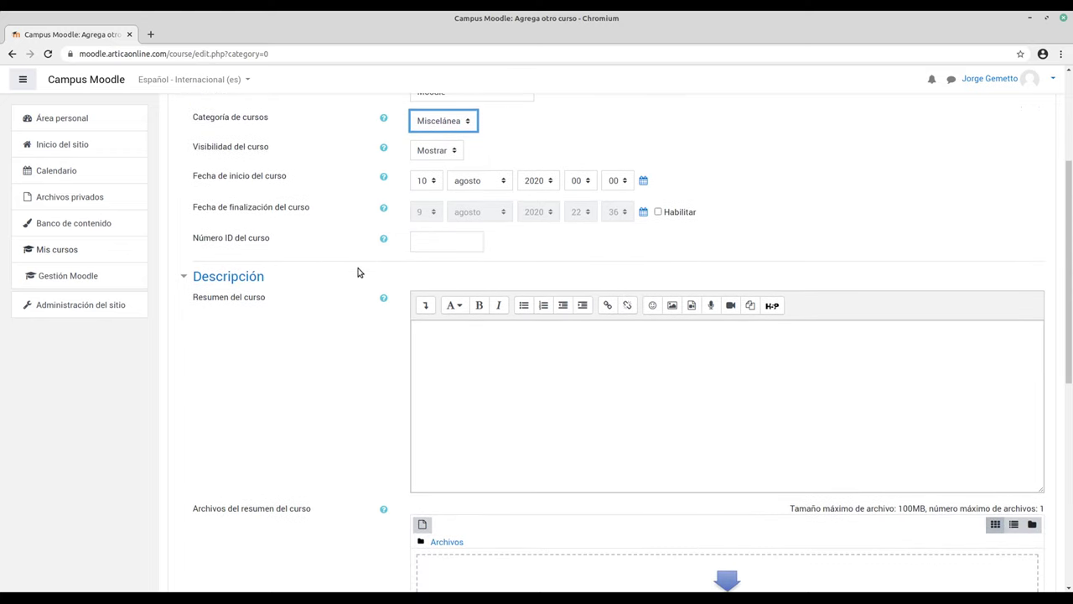
pyautogui.scroll(-1, 361, 273)
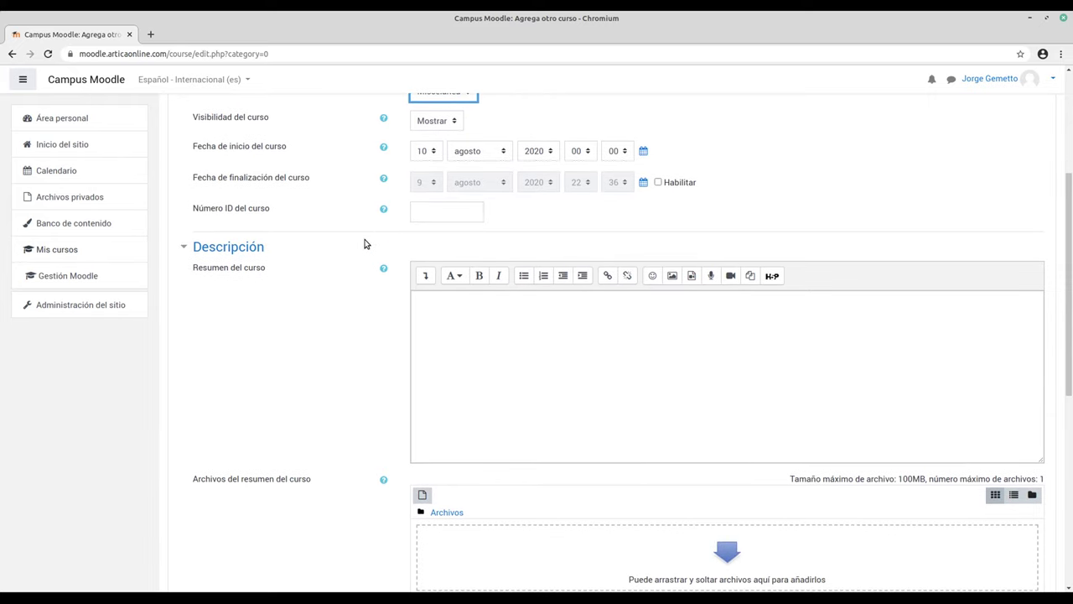
pyautogui.scroll(-1, 364, 243)
pyautogui.scroll(-1, 364, 243)
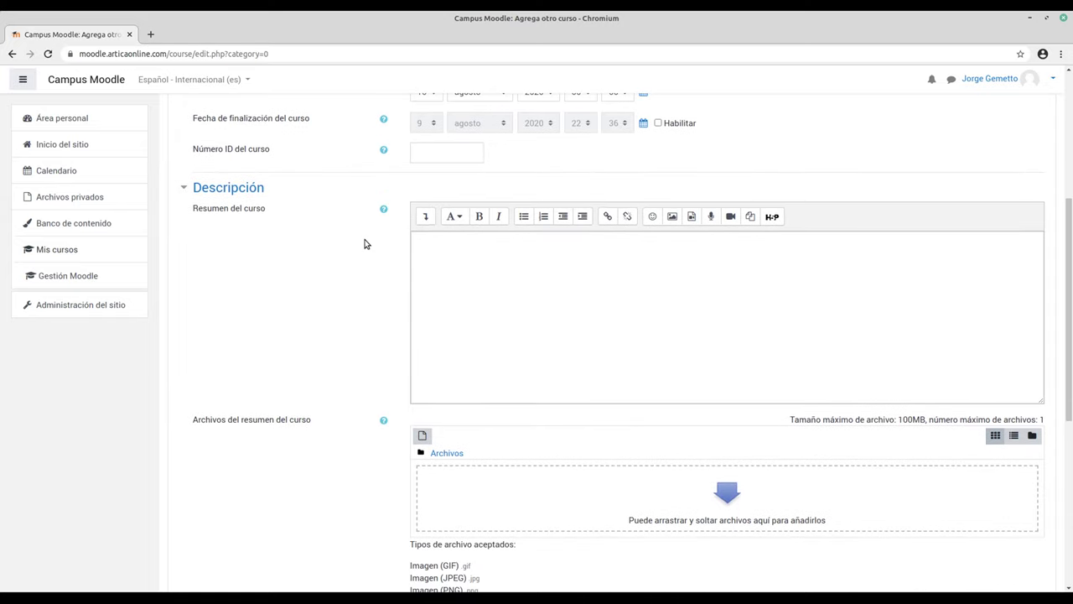
pyautogui.click(458, 270)
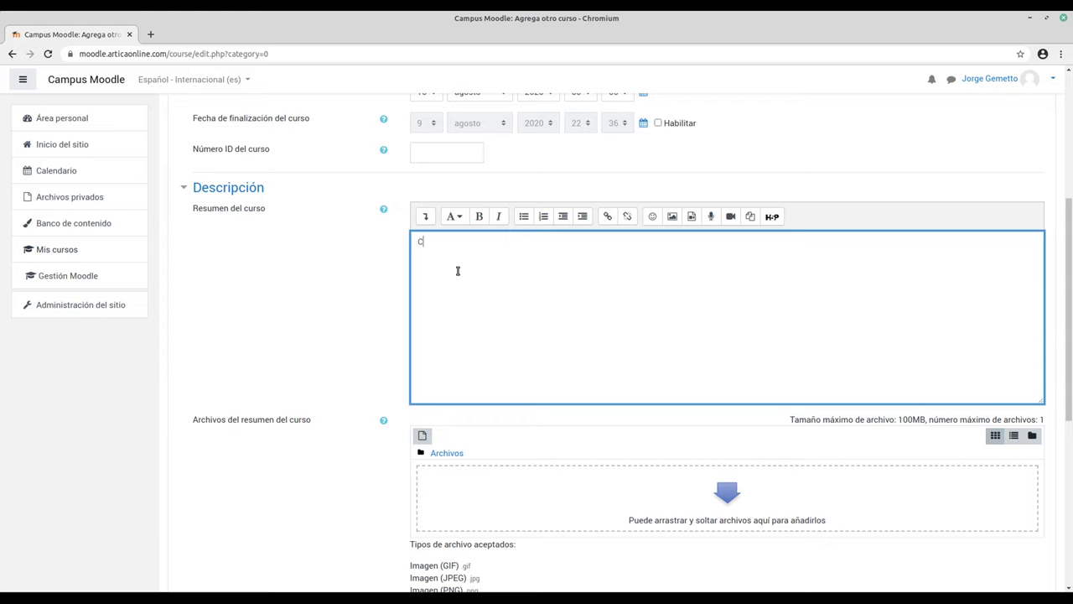
pyautogui.write('Curso en linea para la gestión de a')
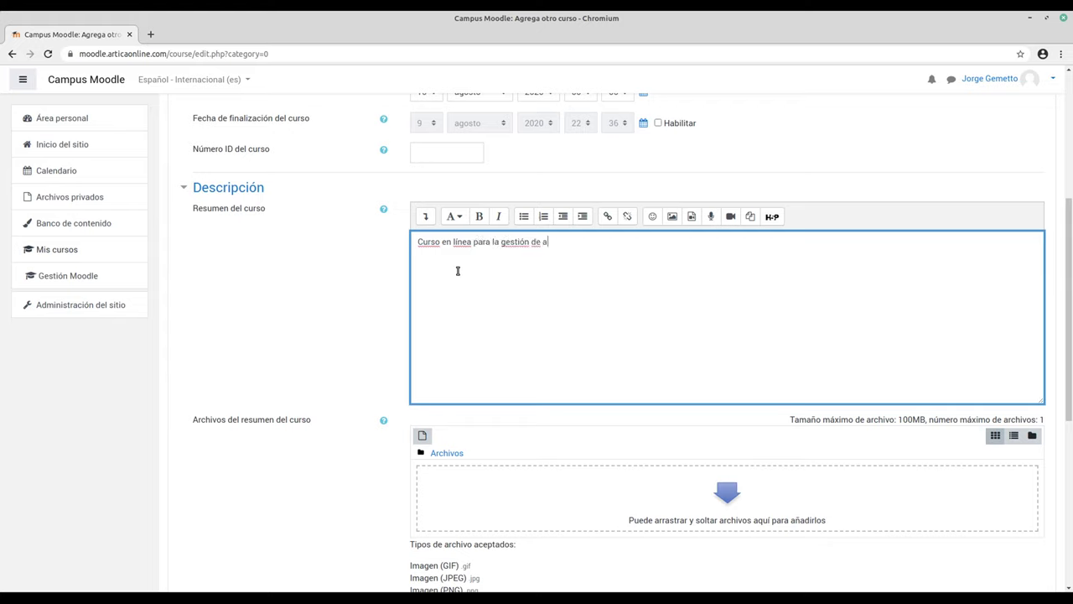
pyautogui.write('ctividades educativas en lín')
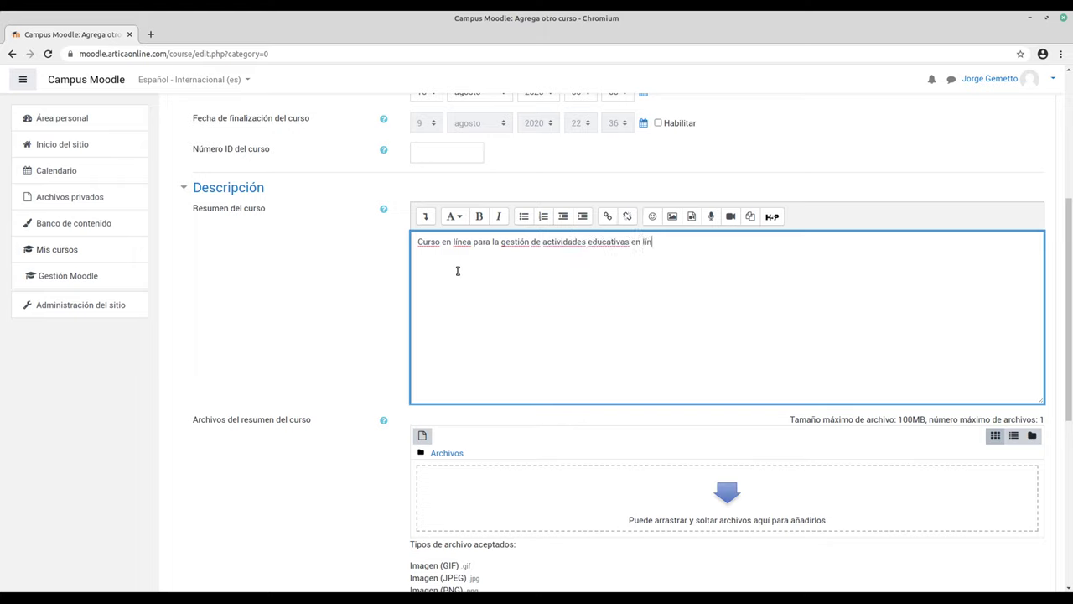
pyautogui.write('ea.')
# Step: Add the course cover image (portada-curs…) from the desktop to the course summary files
pyautogui.scroll(-1, 378, 271)
pyautogui.scroll(-1, 378, 270)
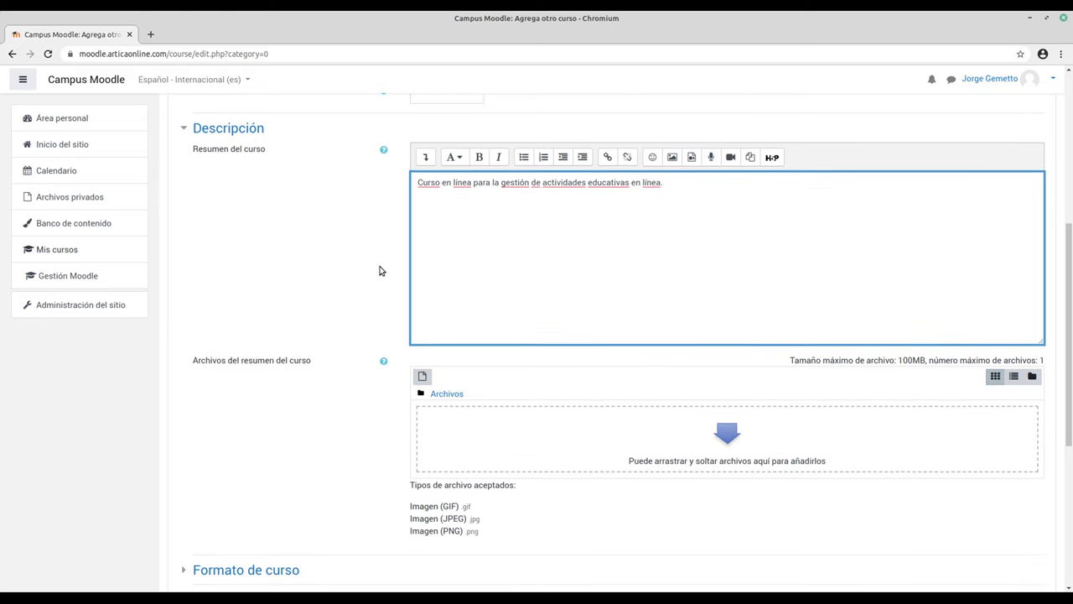
pyautogui.scroll(-1, 379, 271)
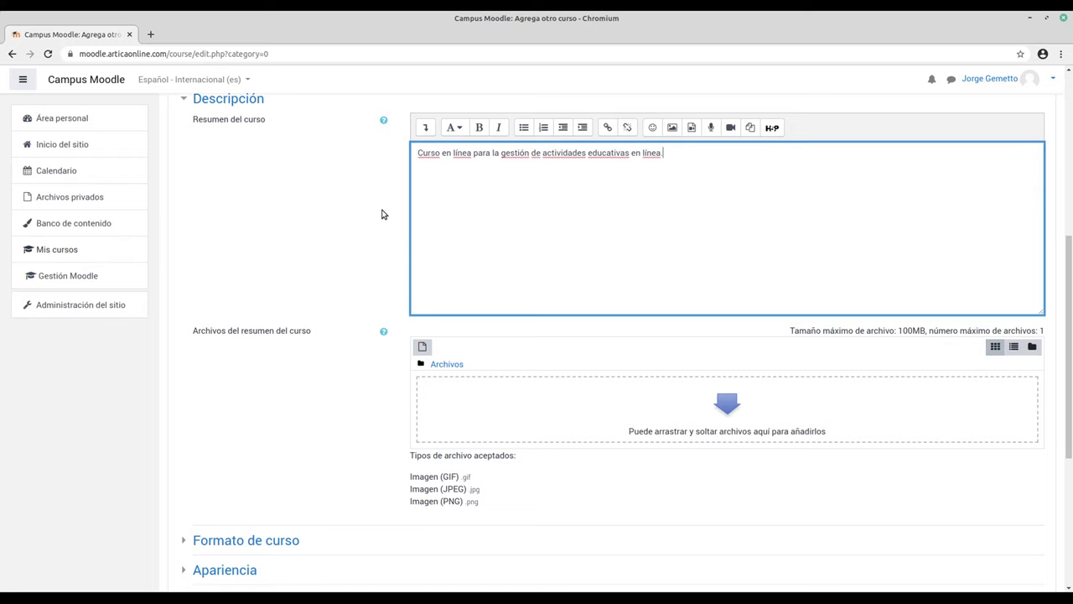
pyautogui.scroll(-1, 382, 215)
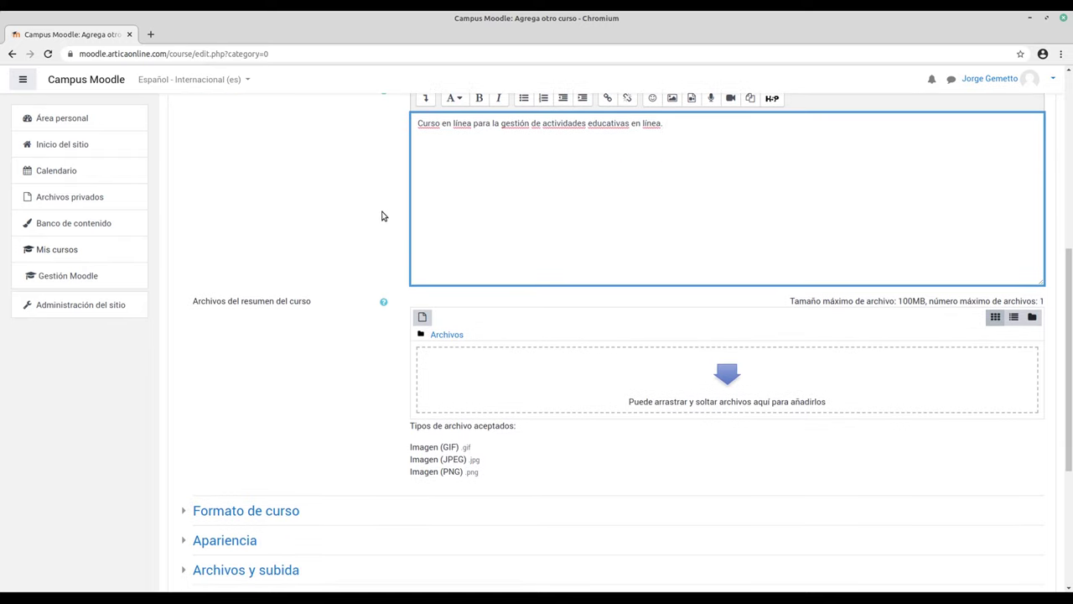
pyautogui.scroll(-1, 381, 217)
pyautogui.scroll(-1, 381, 216)
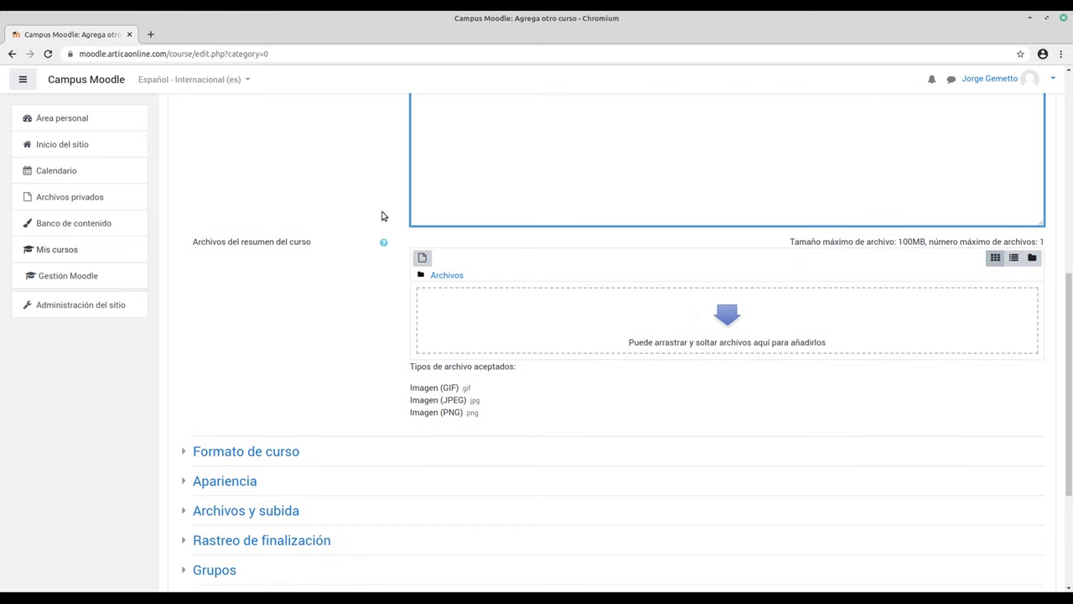
pyautogui.scroll(-3, 382, 217)
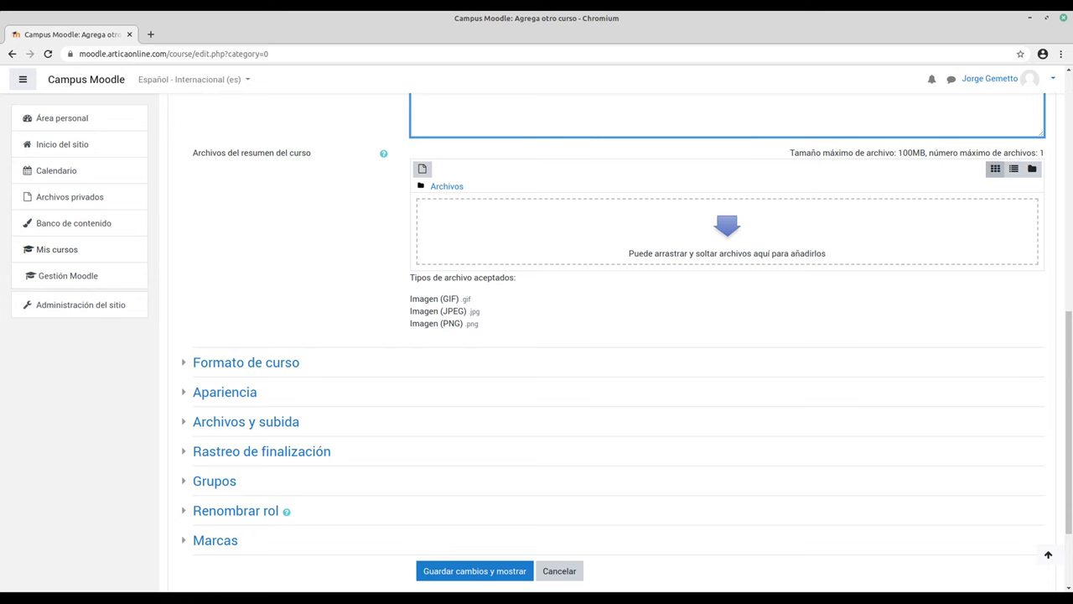
pyautogui.press('super+d')
pyautogui.click(136, 159)
pyautogui.moveTo(136, 159); pyautogui.dragTo(678, 229)
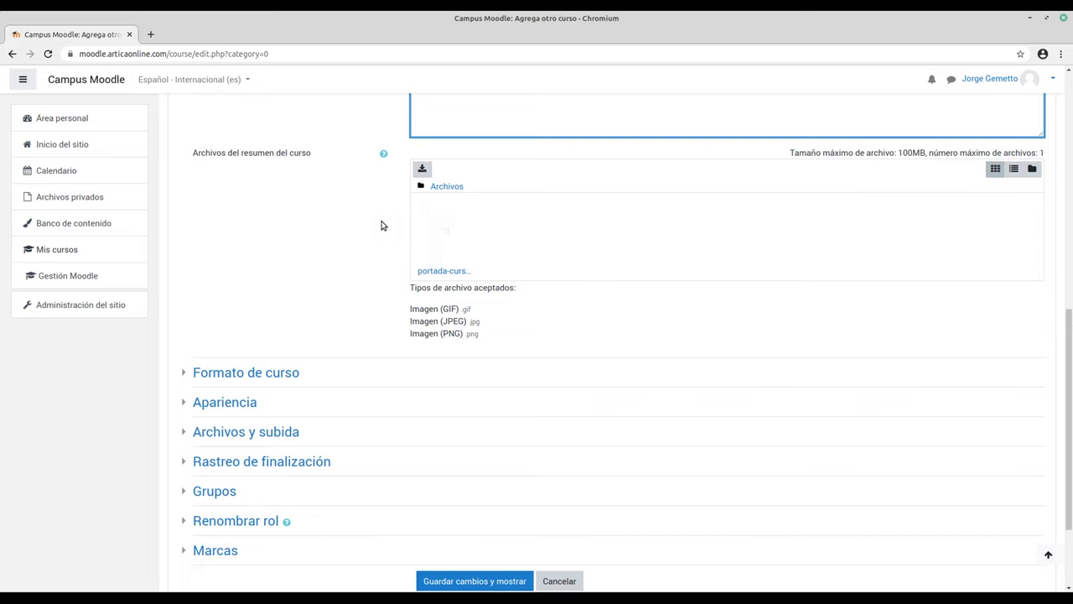
# Step: In the course format settings, keep Formato de temas and set the number of sections to 8
pyautogui.scroll(-2, 369, 218)
pyautogui.scroll(-1, 201, 222)
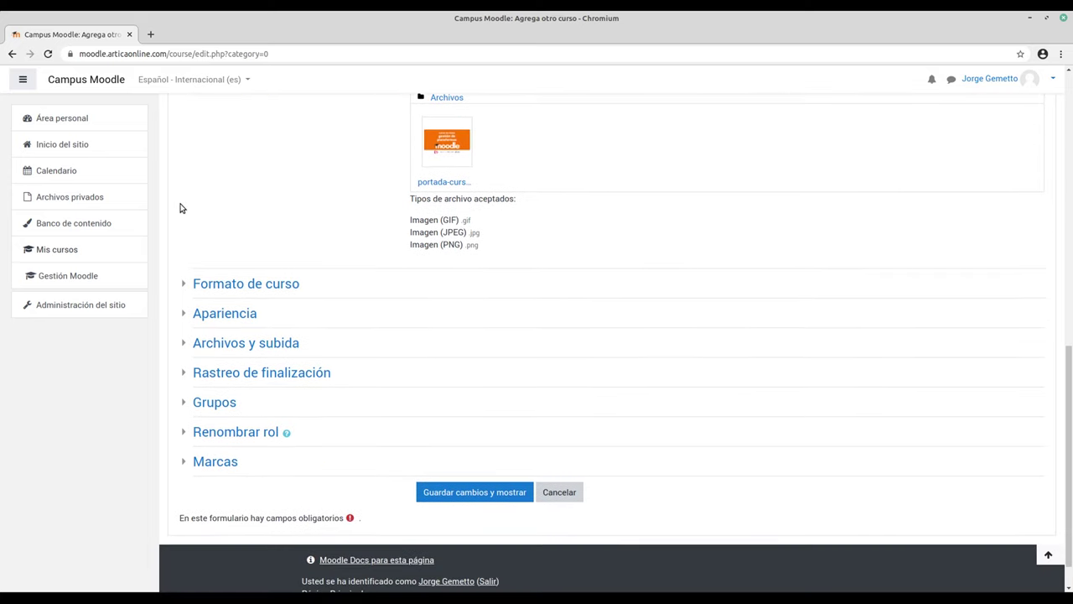
pyautogui.click(185, 286)
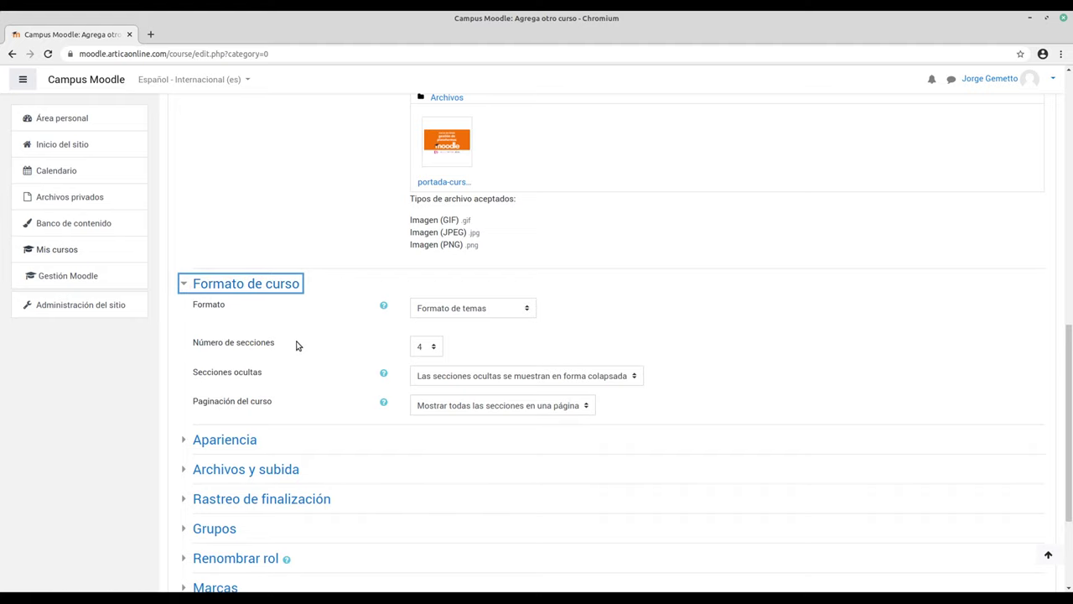
pyautogui.click(526, 310)
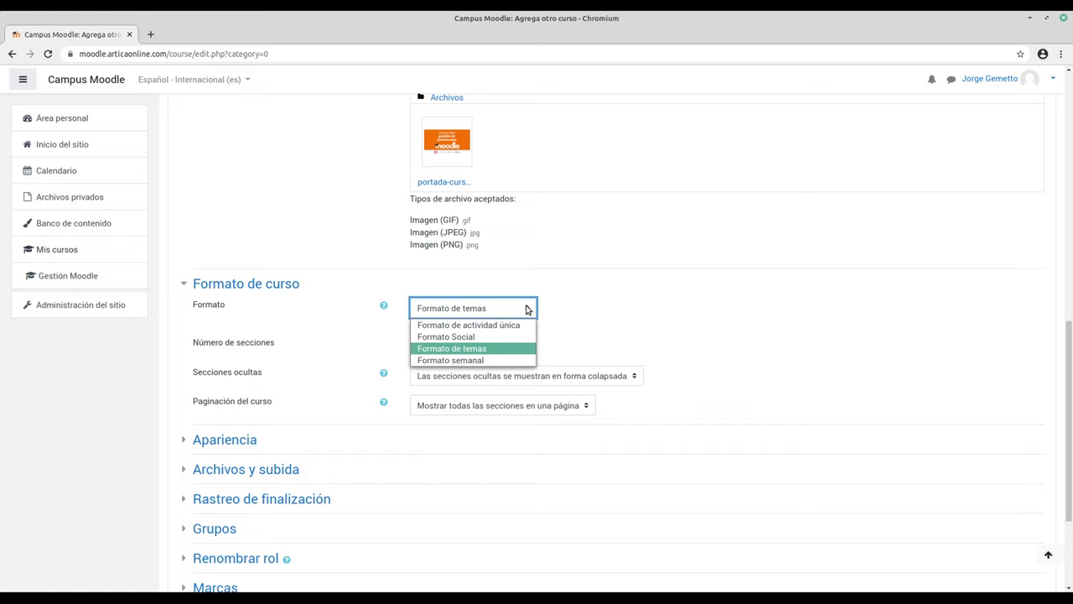
pyautogui.click(470, 349)
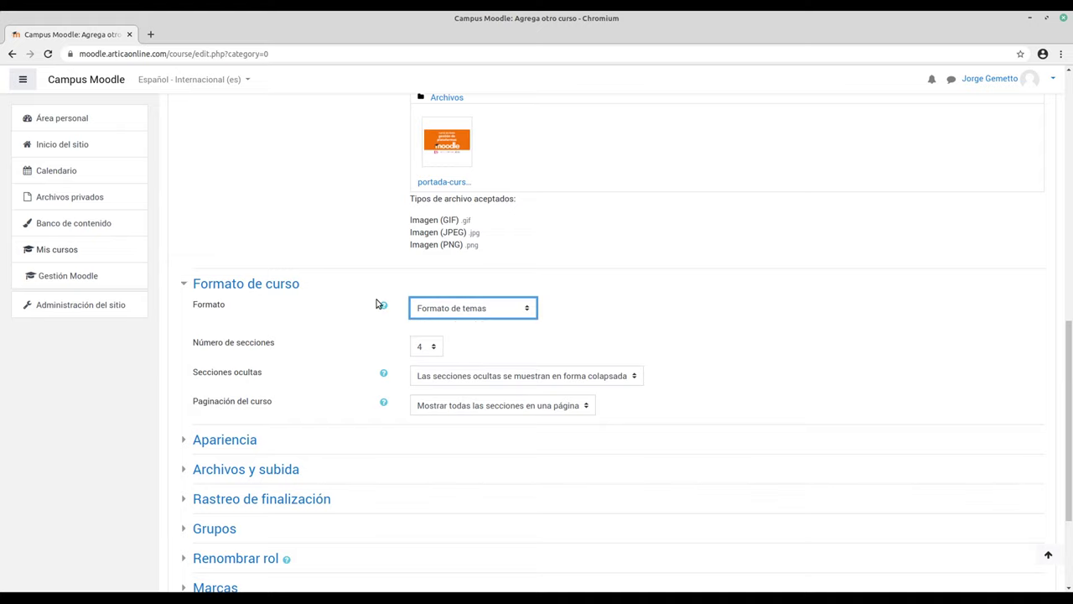
pyautogui.scroll(-1, 375, 303)
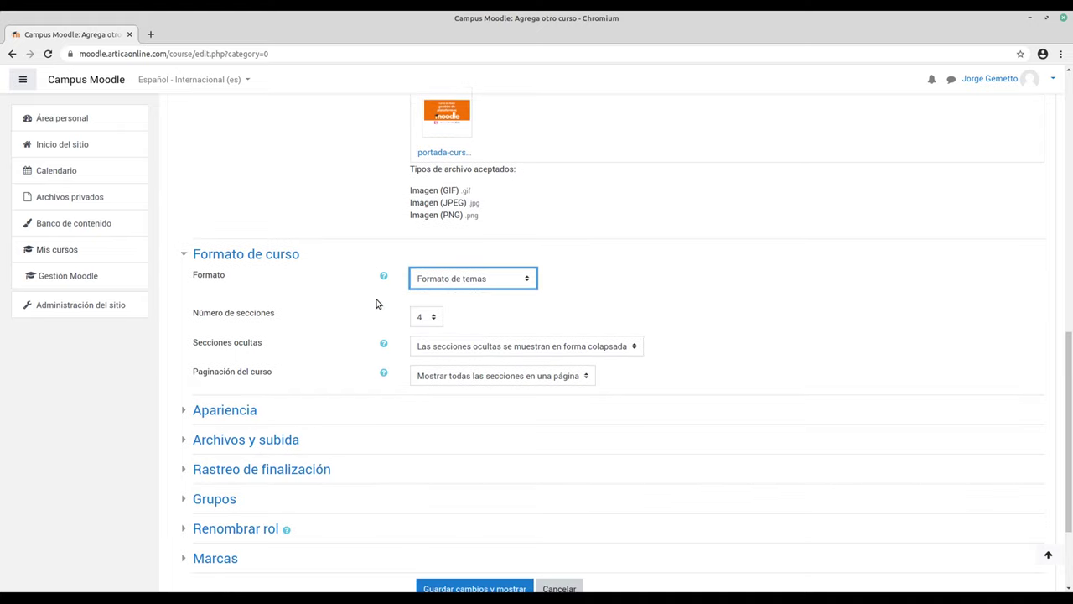
pyautogui.click(434, 319)
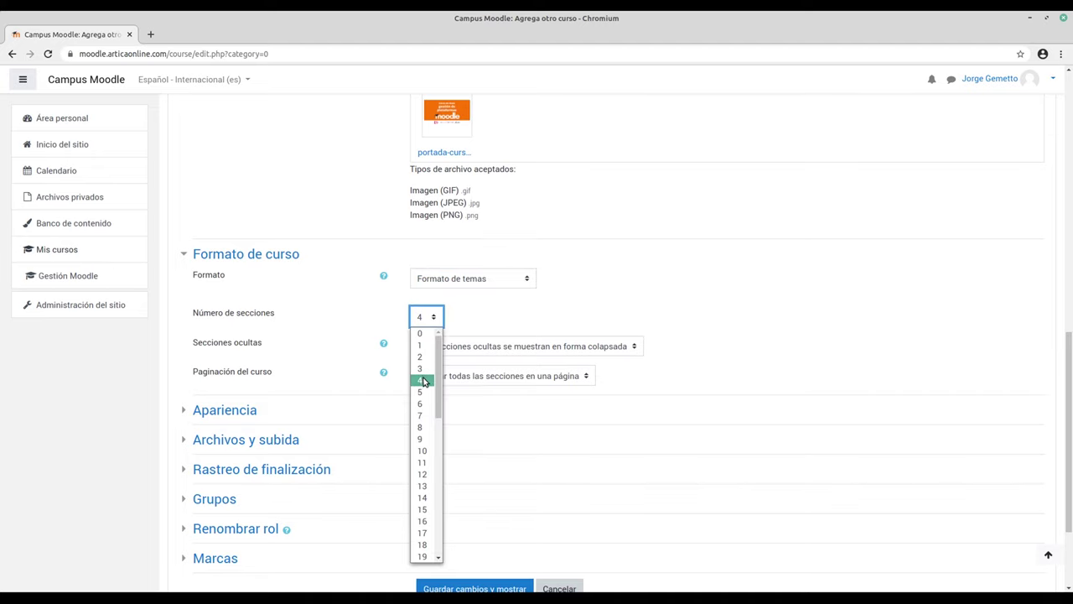
pyautogui.click(423, 430)
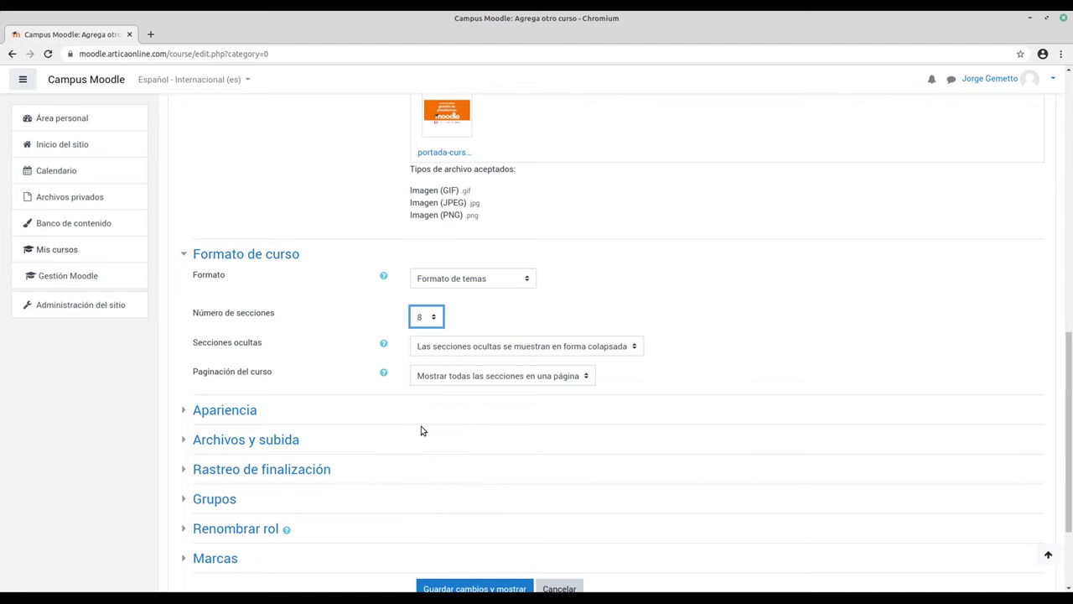
# Step: Expand the Apariencia settings and review the language, announcements, gradebook and activity report options
pyautogui.scroll(-1, 369, 287)
pyautogui.scroll(-2, 363, 283)
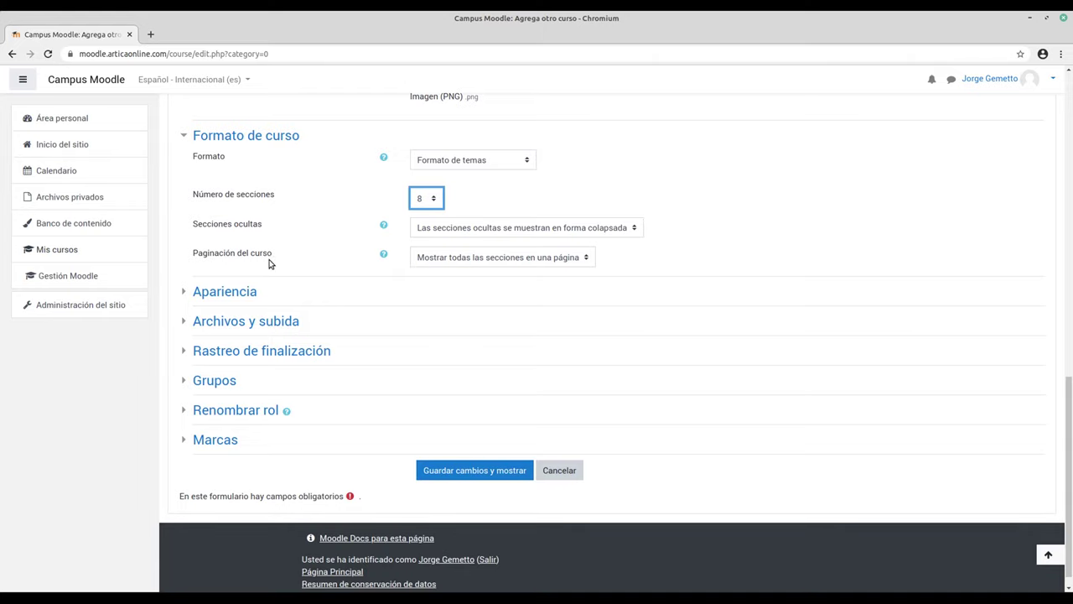
pyautogui.click(187, 293)
pyautogui.scroll(-1, 174, 335)
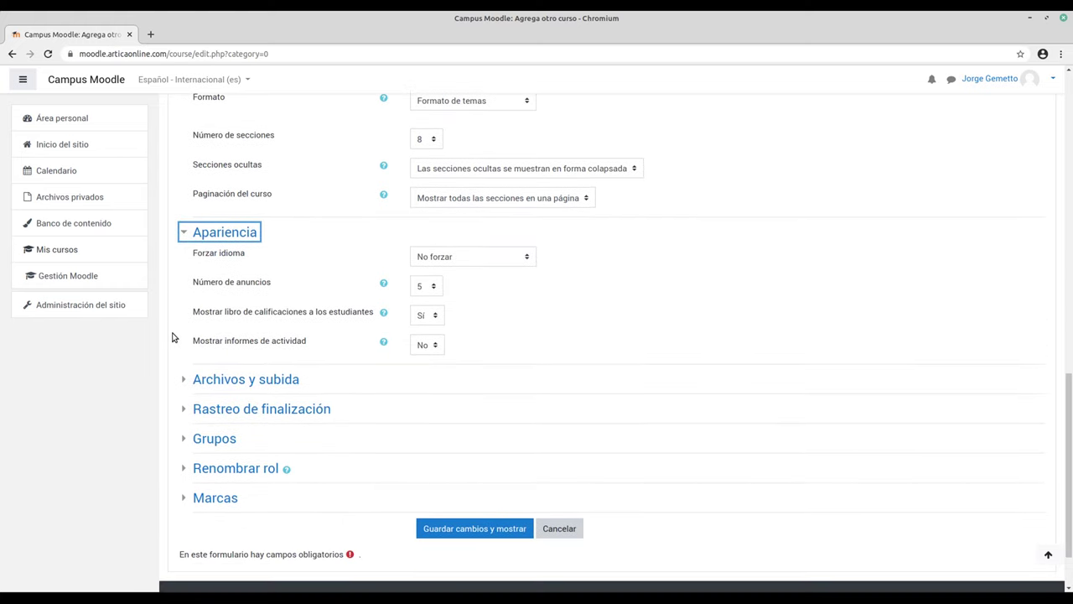
pyautogui.scroll(-1, 173, 336)
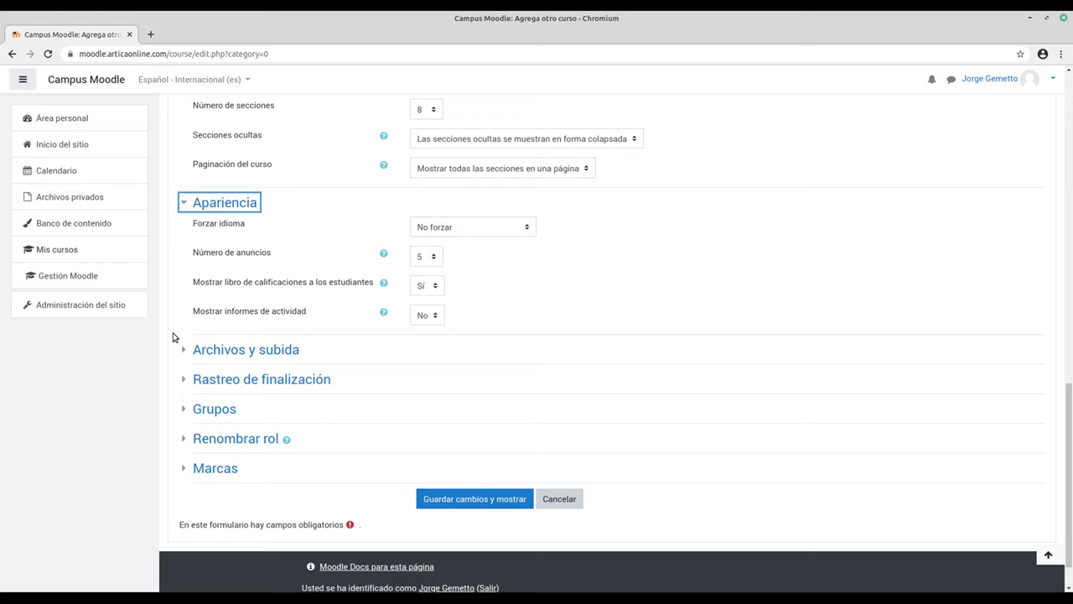
pyautogui.scroll(-1, 173, 337)
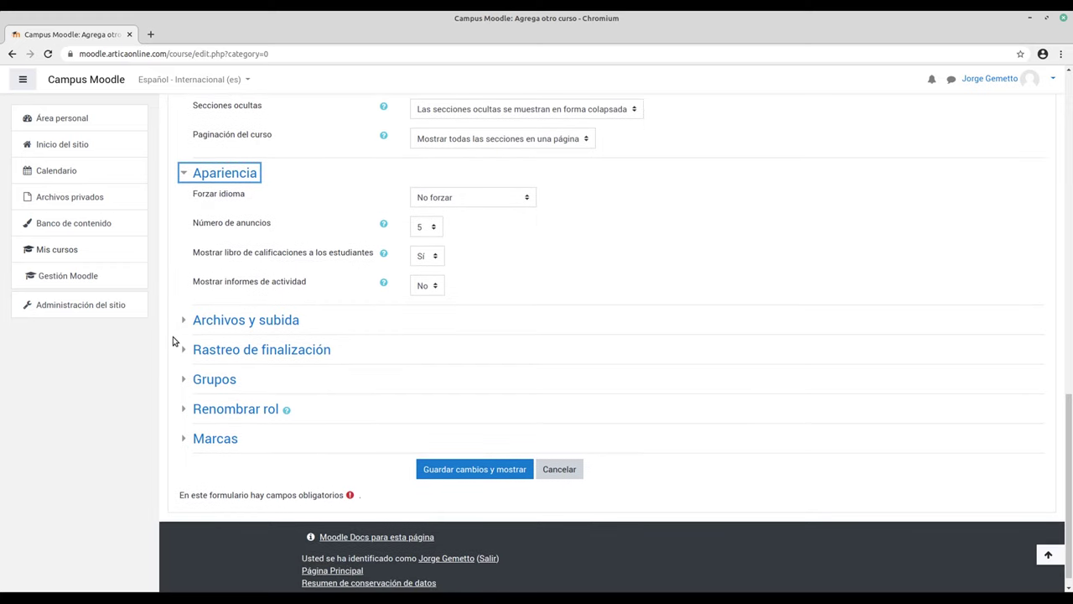
pyautogui.scroll(-1, 174, 339)
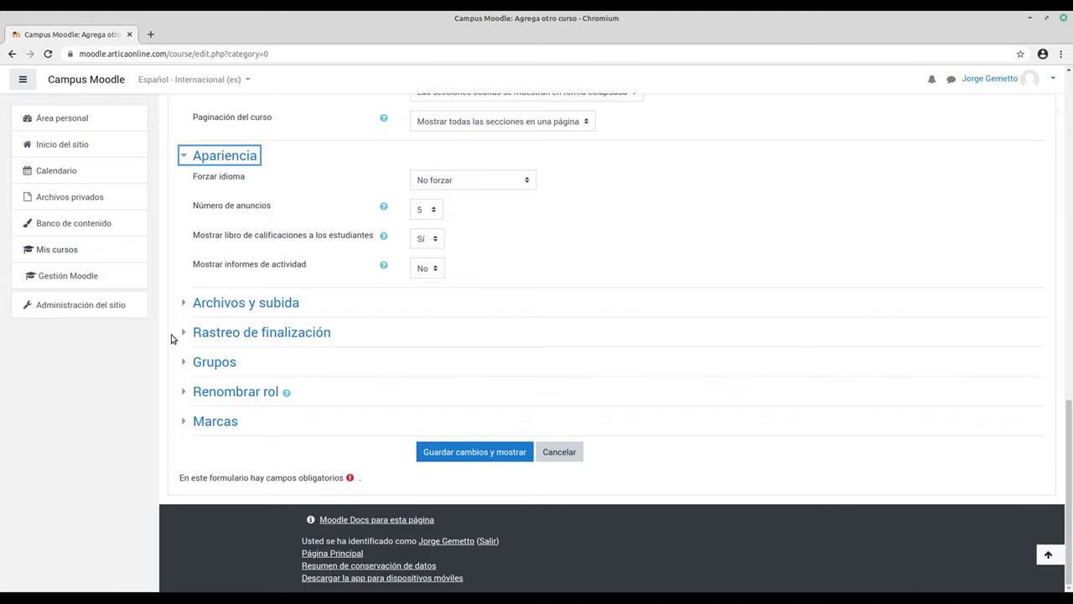
# Step: Expand the Archivos y subida settings and keep 20MB as the maximum size for user uploads
pyautogui.click(185, 303)
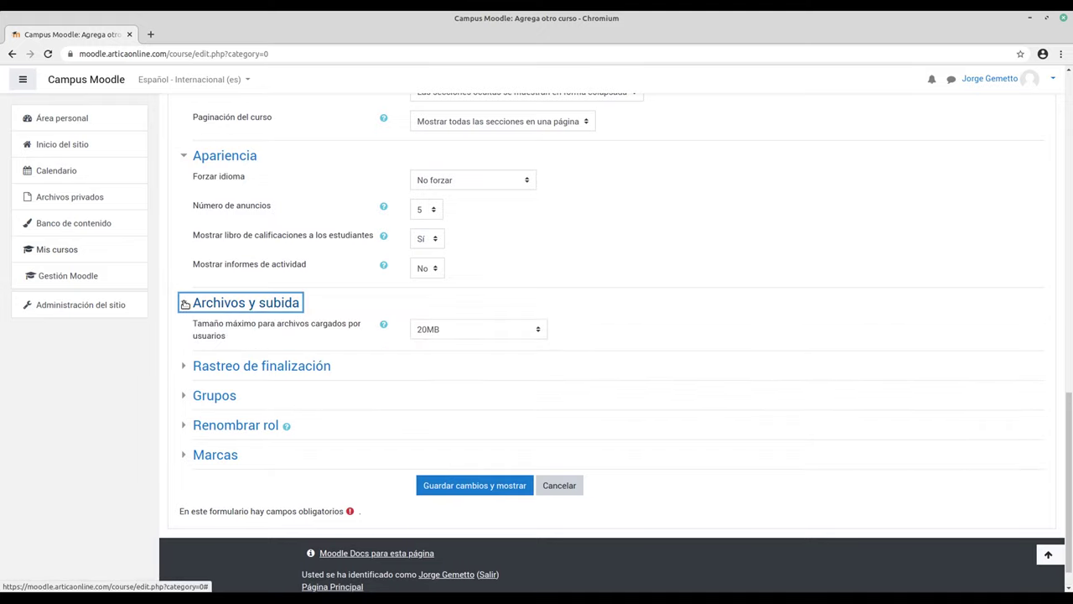
pyautogui.click(540, 330)
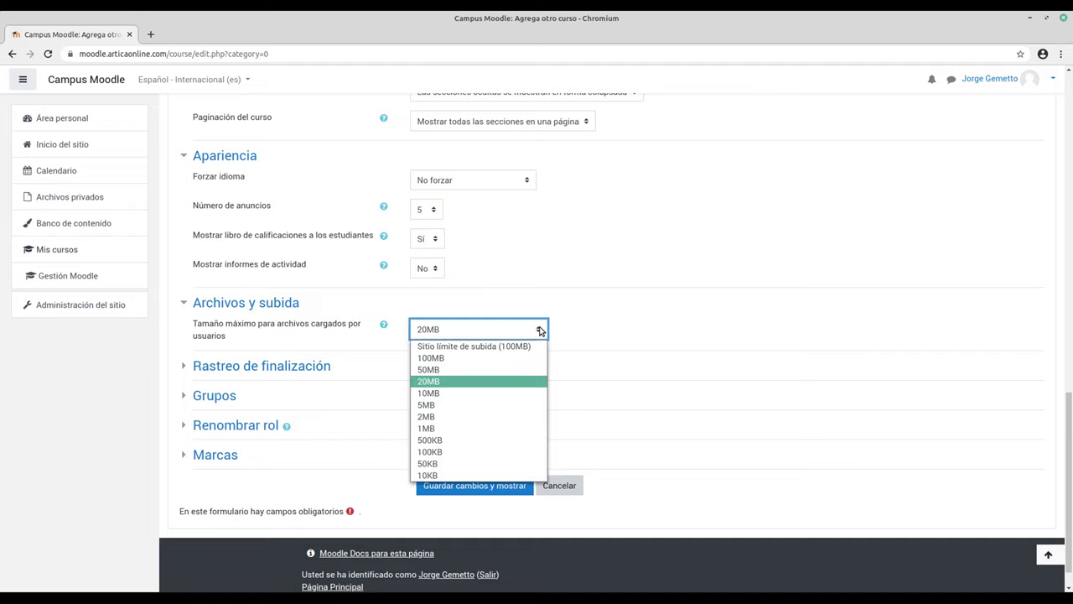
pyautogui.click(428, 382)
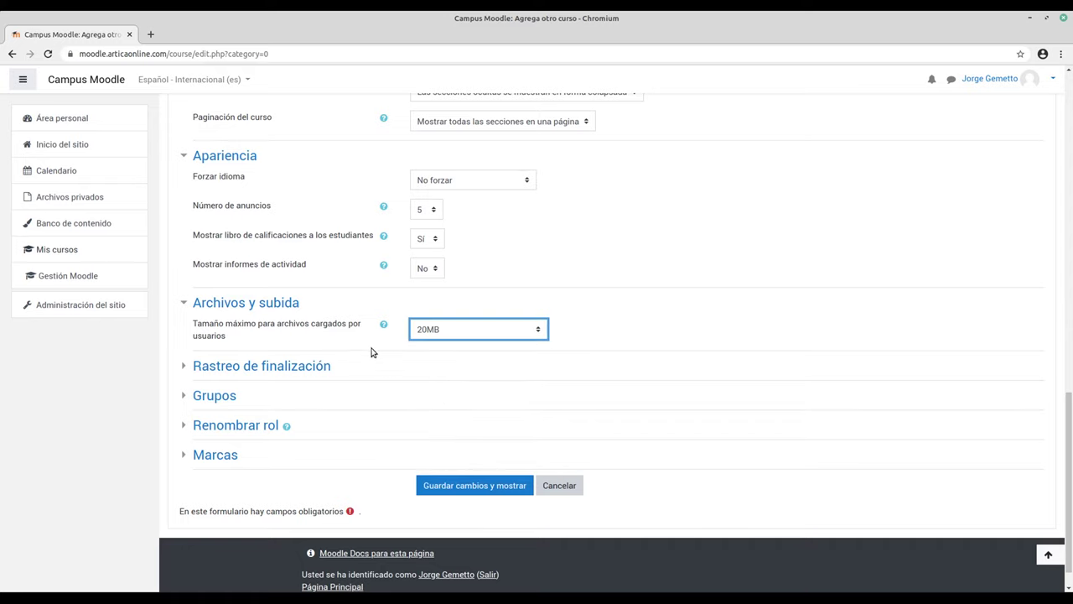
# Step: Expand the Renombrar rol settings and examine the fields for custom role names
pyautogui.scroll(-1, 373, 352)
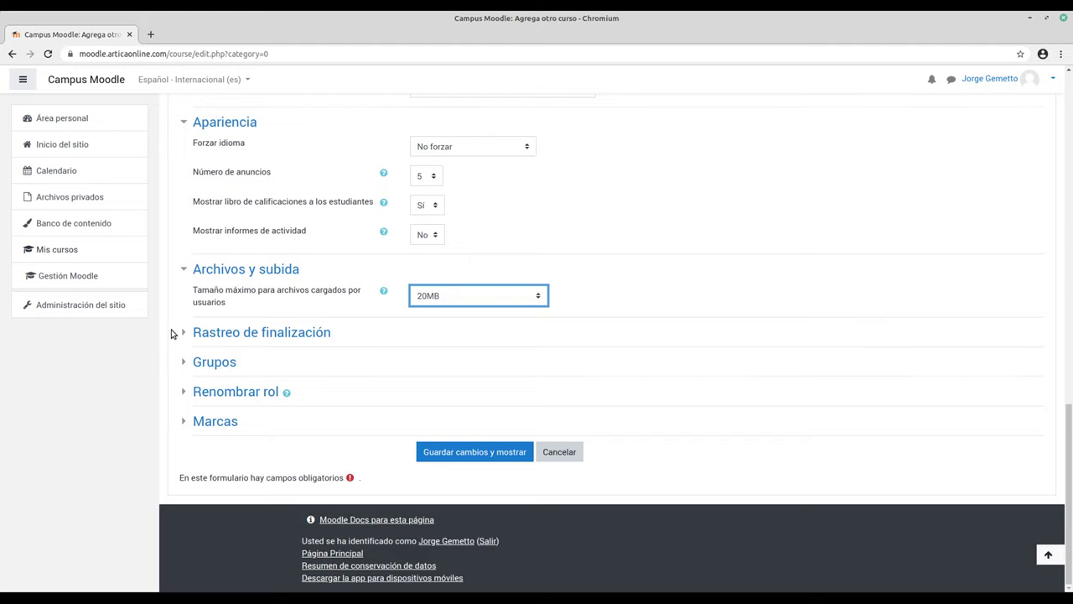
pyautogui.click(182, 392)
pyautogui.scroll(-1, 168, 391)
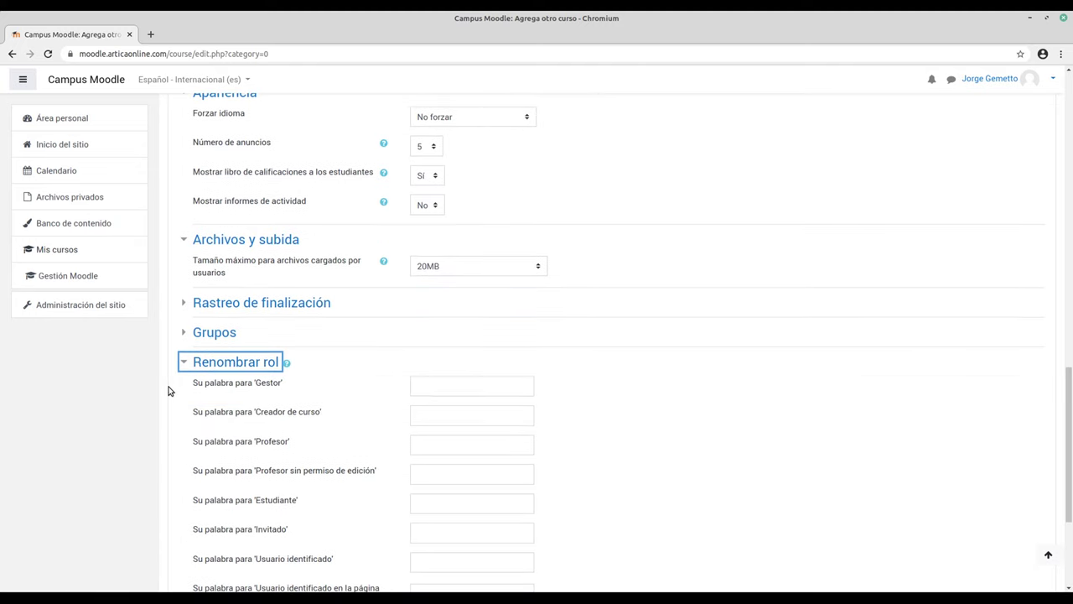
pyautogui.scroll(-1, 168, 391)
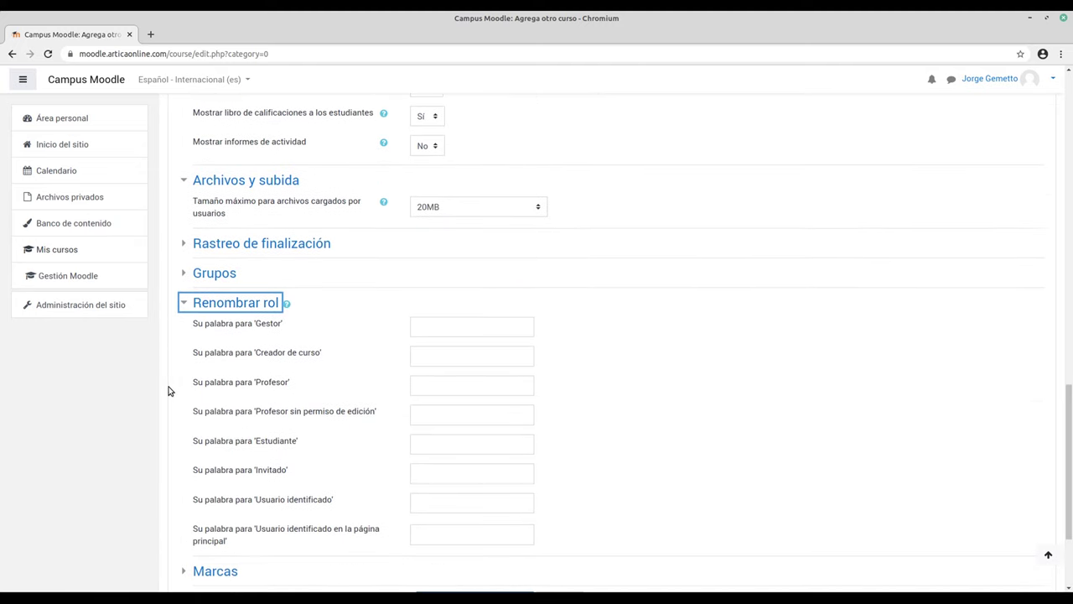
# Step: Set the course's custom word for the 'Profesor' role to Facilitador
pyautogui.click(443, 388)
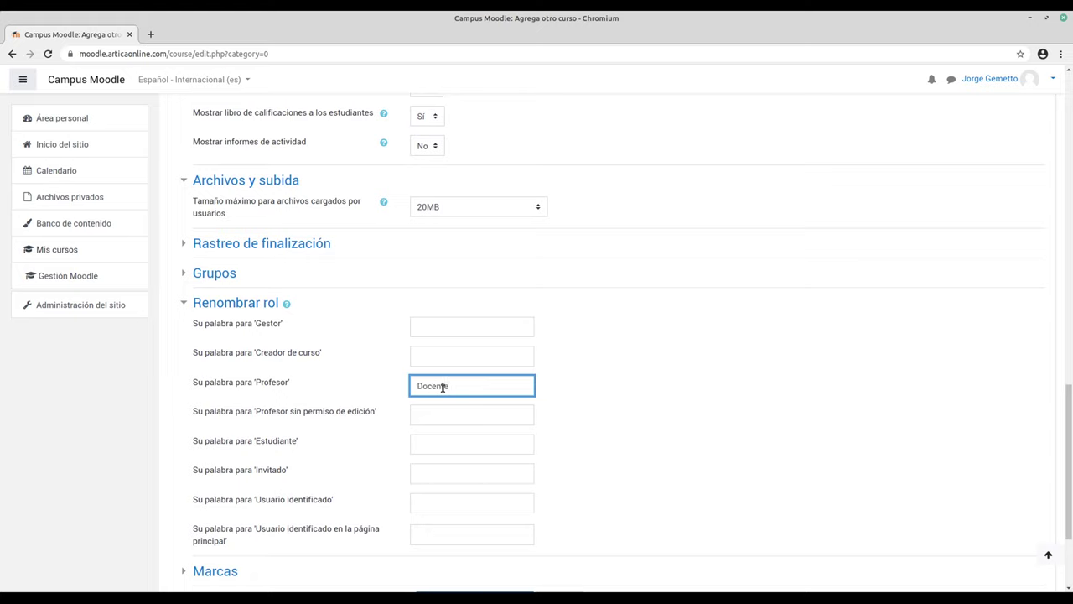
pyautogui.doubleClick(467, 386)
pyautogui.write('Facilitador')
pyautogui.doubleClick(467, 386)
pyautogui.click(587, 396)
# Step: Save the new course with its settings and continue from the participants page to the course content
pyautogui.scroll(-1, 583, 388)
pyautogui.scroll(-1, 578, 380)
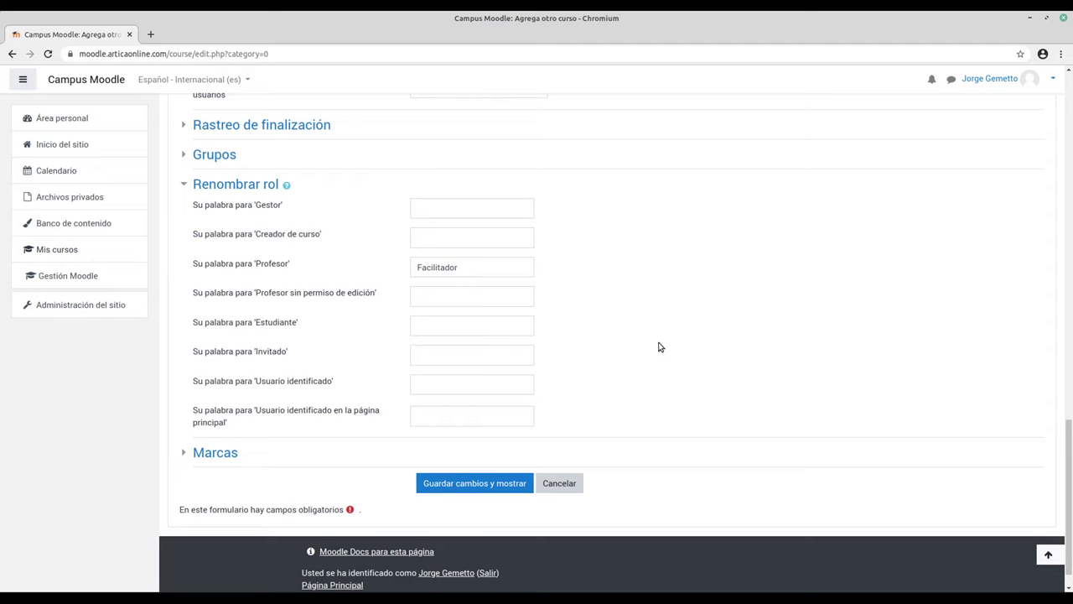
pyautogui.scroll(-1, 659, 348)
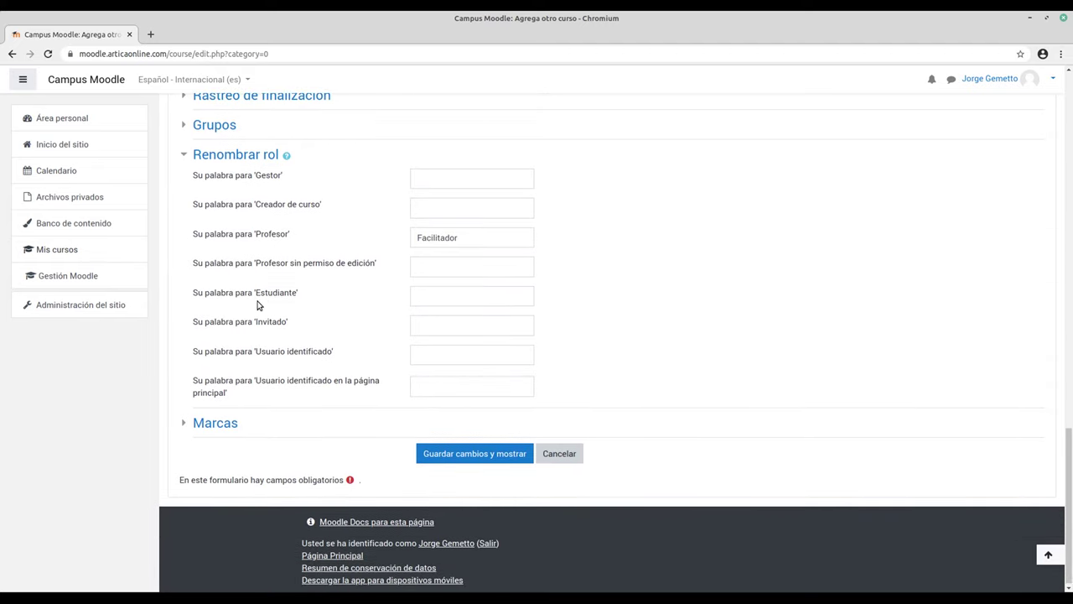
pyautogui.scroll(-1, 375, 309)
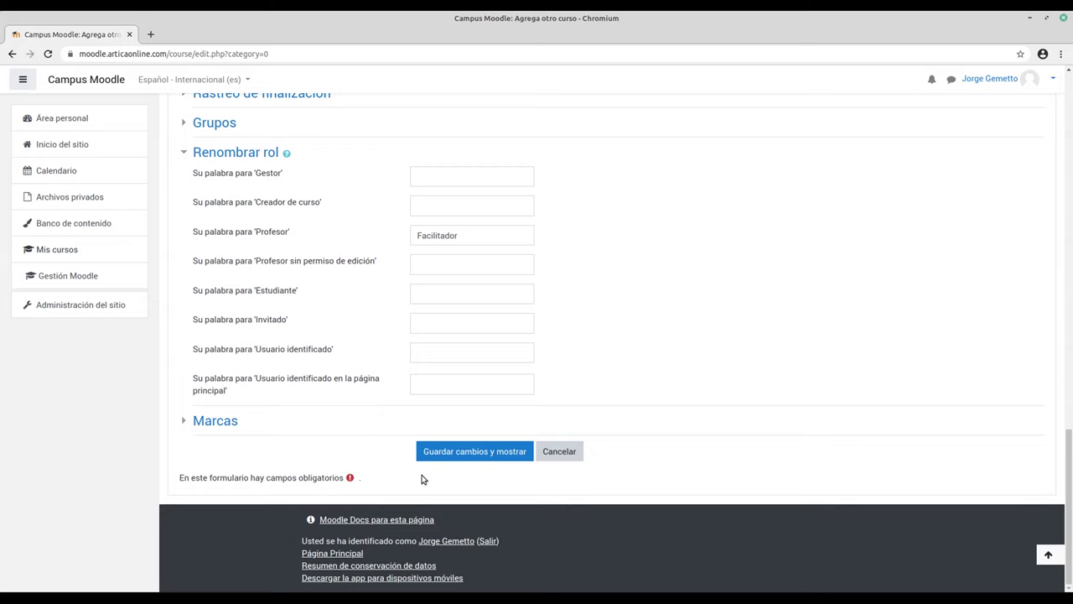
pyautogui.click(477, 454)
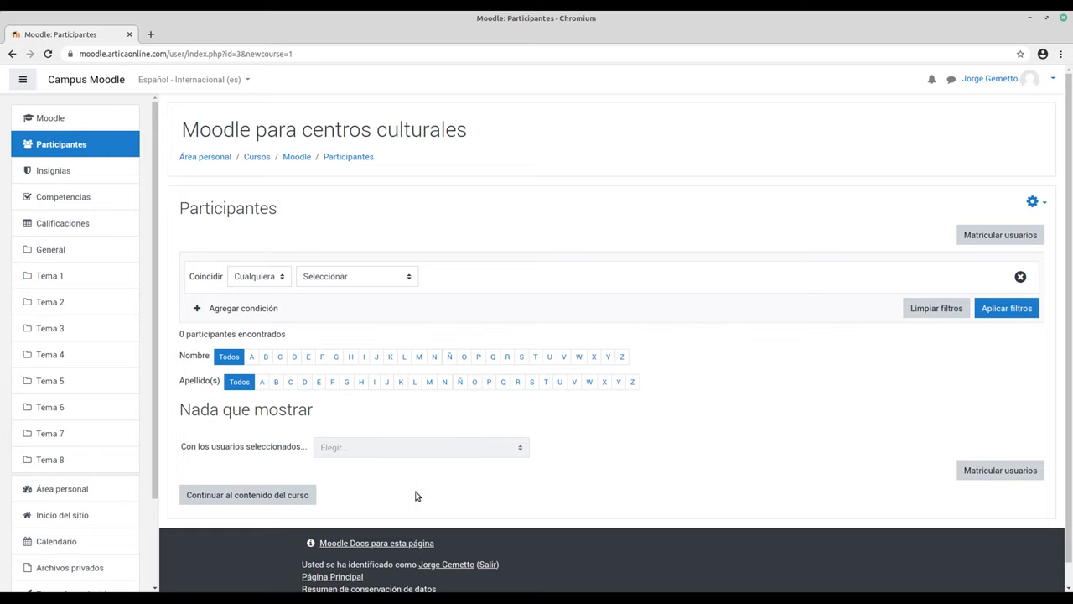
pyautogui.click(228, 496)
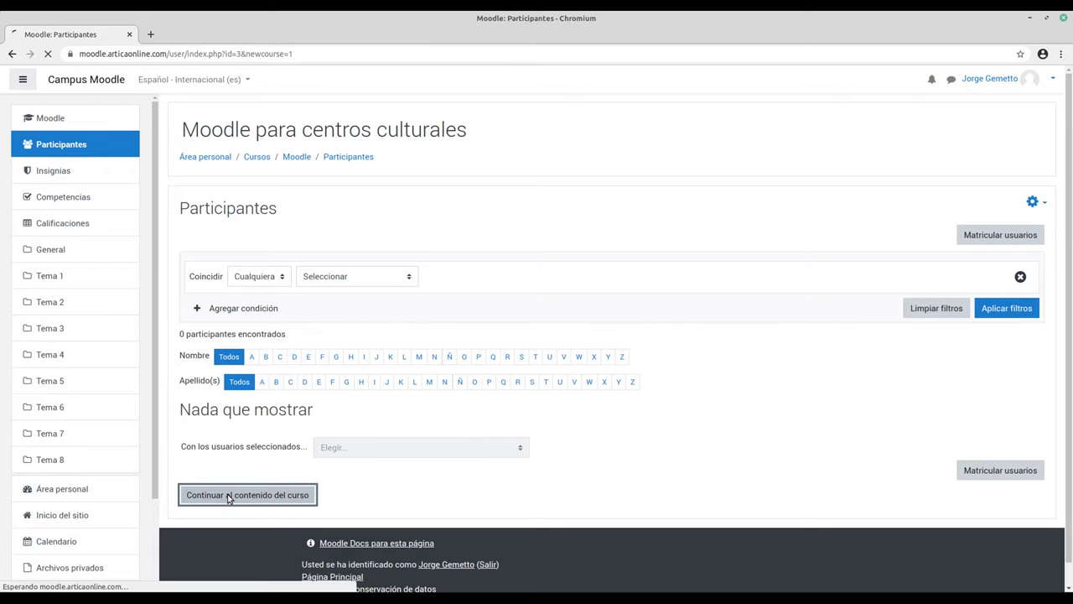